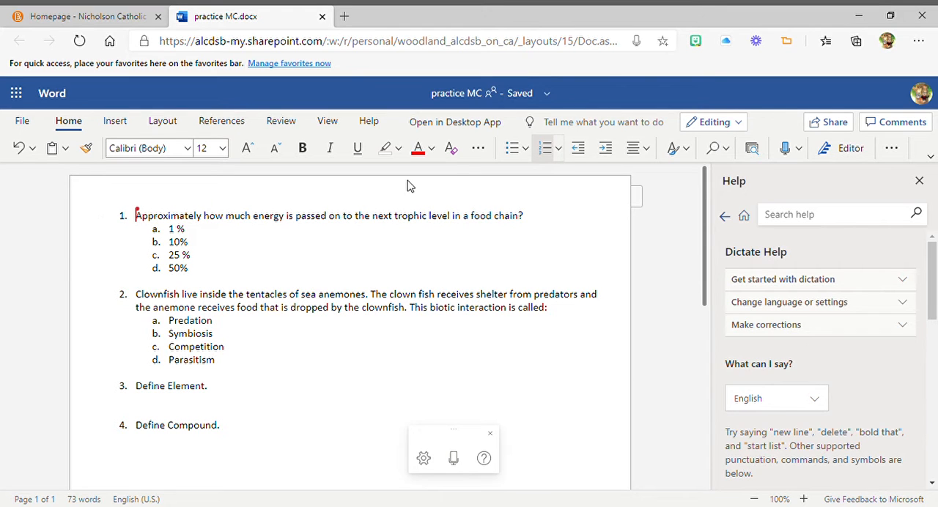
Step: Open the document in Immersive Reader and have question 1 and its four answer options read aloud
{"action": "left_click", "coordinate": [329, 121]}
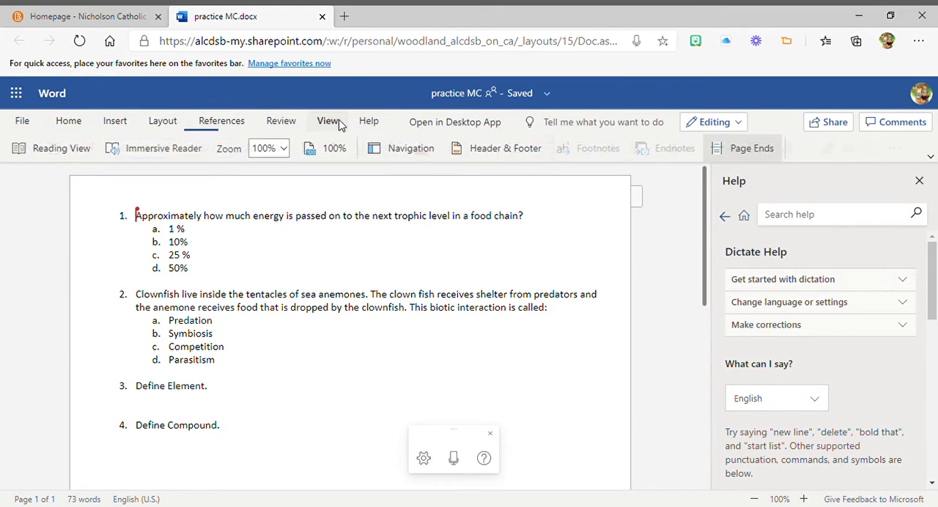
{"action": "left_click", "coordinate": [164, 148]}
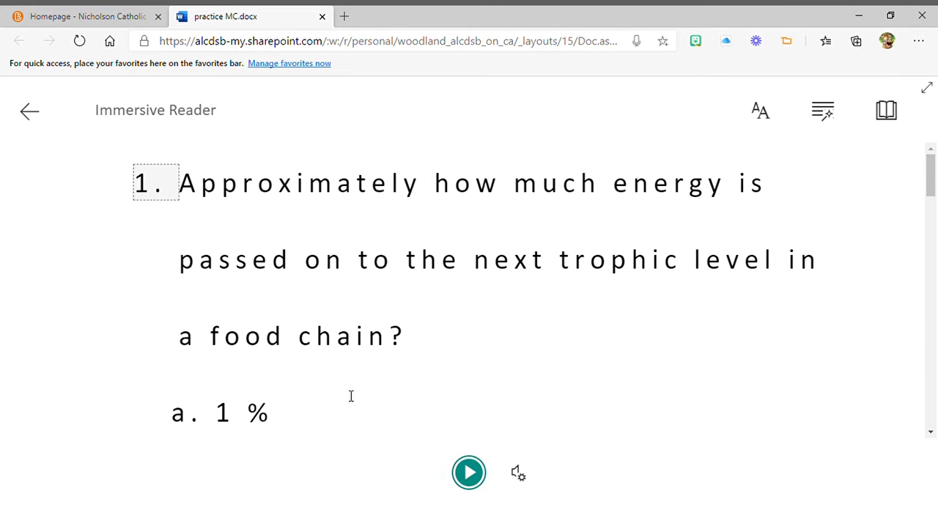
{"action": "left_click", "coordinate": [469, 476]}
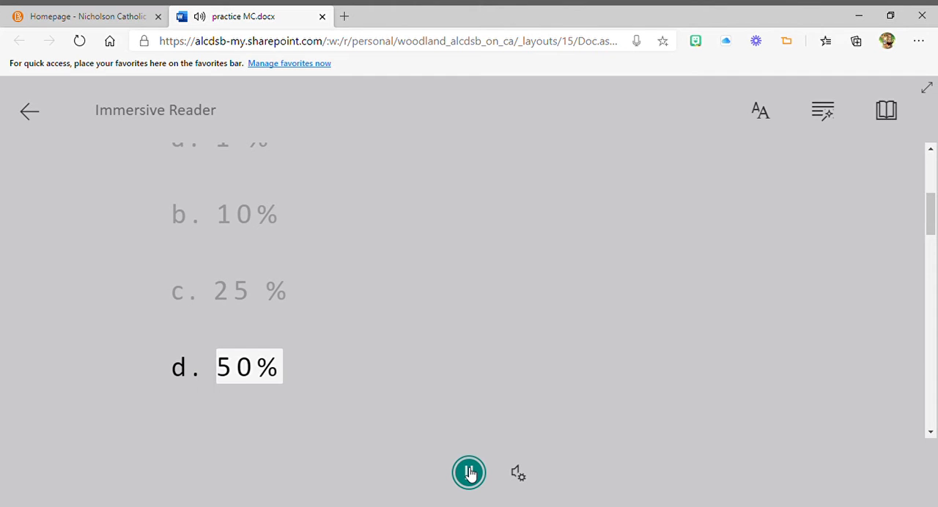
{"action": "left_click", "coordinate": [469, 472]}
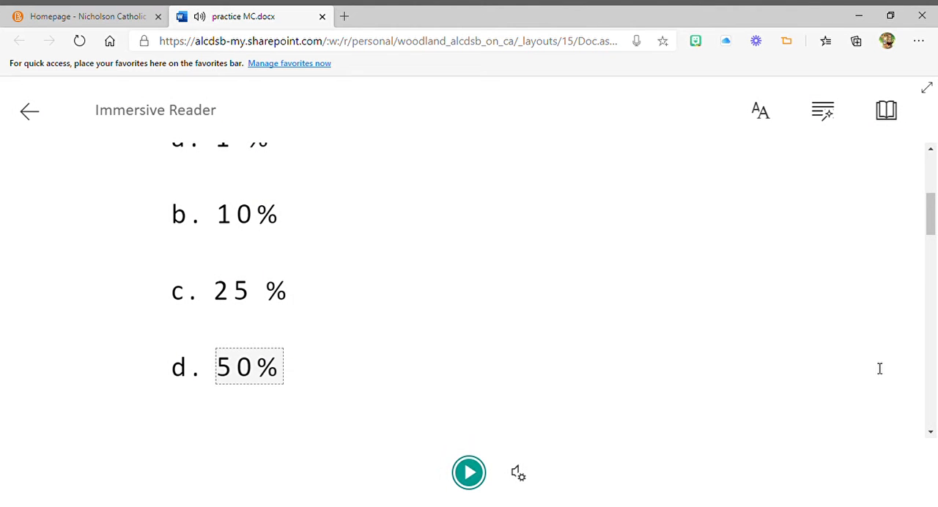
Step: Look up the words "Approximately", "energy" and "trophic" in question 1, listen to "trophic", and return to the document
{"action": "left_click_drag", "start_coordinate": [933, 219], "coordinate": [934, 181]}
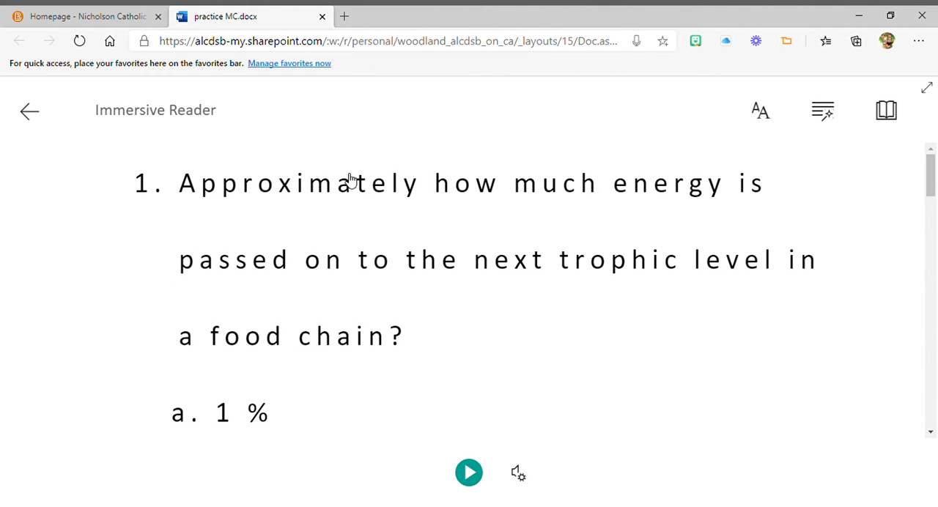
{"action": "left_click", "coordinate": [288, 188]}
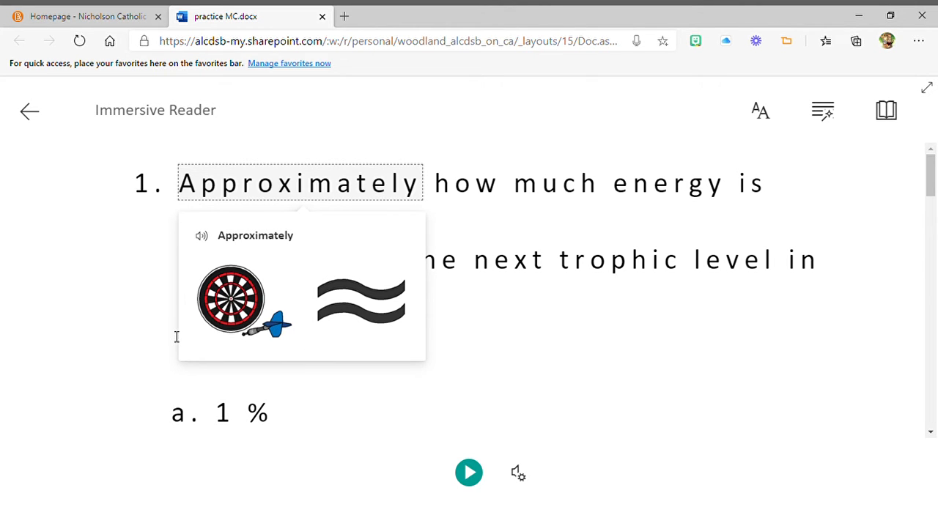
{"action": "left_click", "coordinate": [694, 185]}
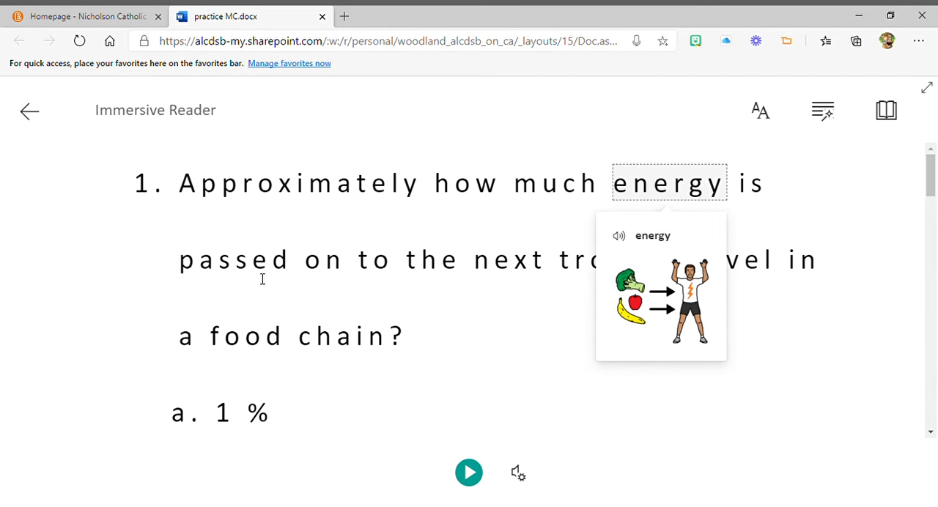
{"action": "left_click", "coordinate": [573, 269]}
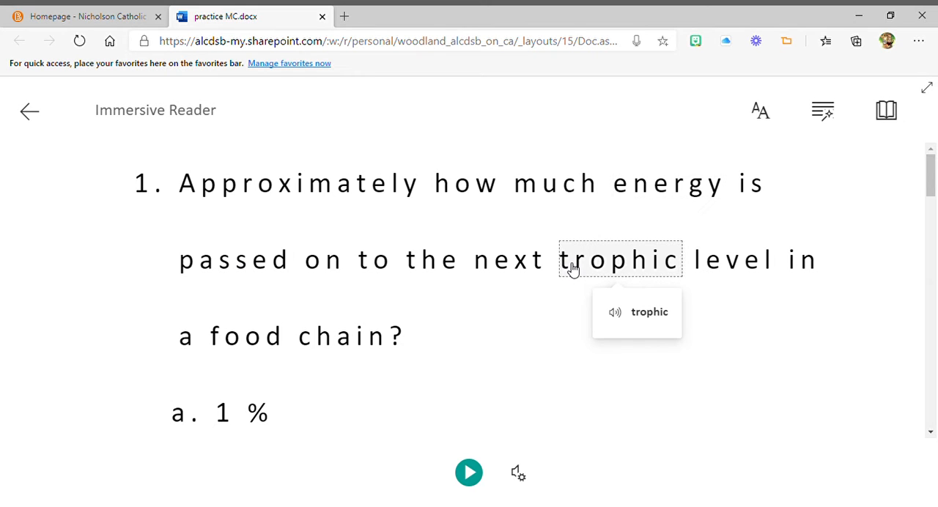
{"action": "left_click", "coordinate": [615, 316]}
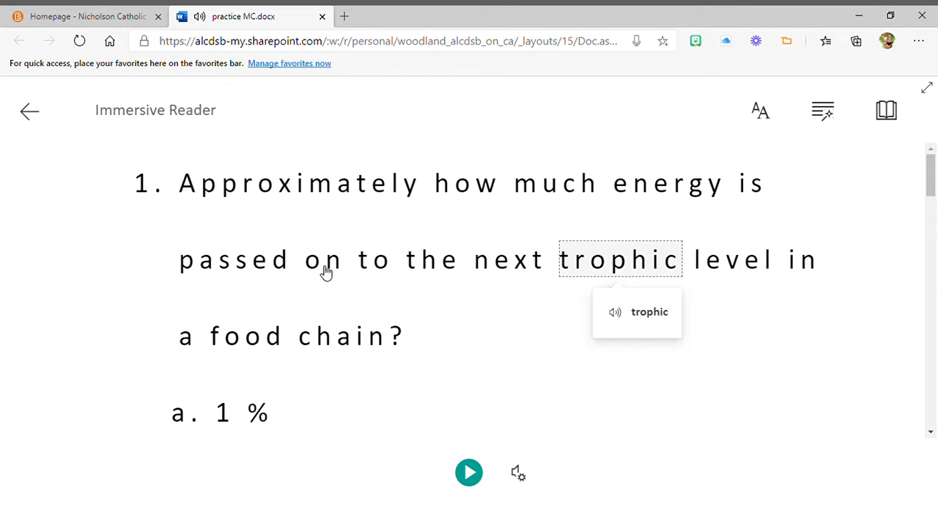
{"action": "left_click", "coordinate": [31, 115]}
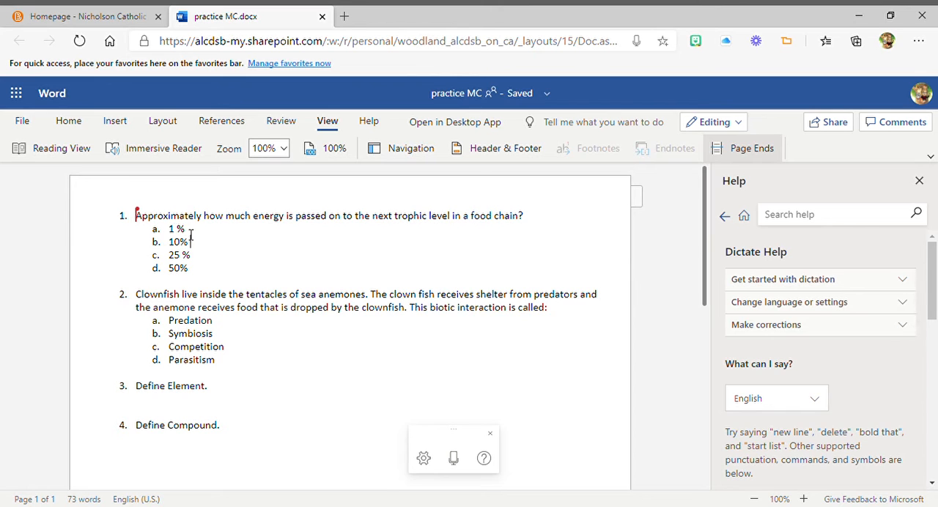
Step: Highlight answer b, "10%", of question 1 in yellow
{"action": "left_click", "coordinate": [82, 121]}
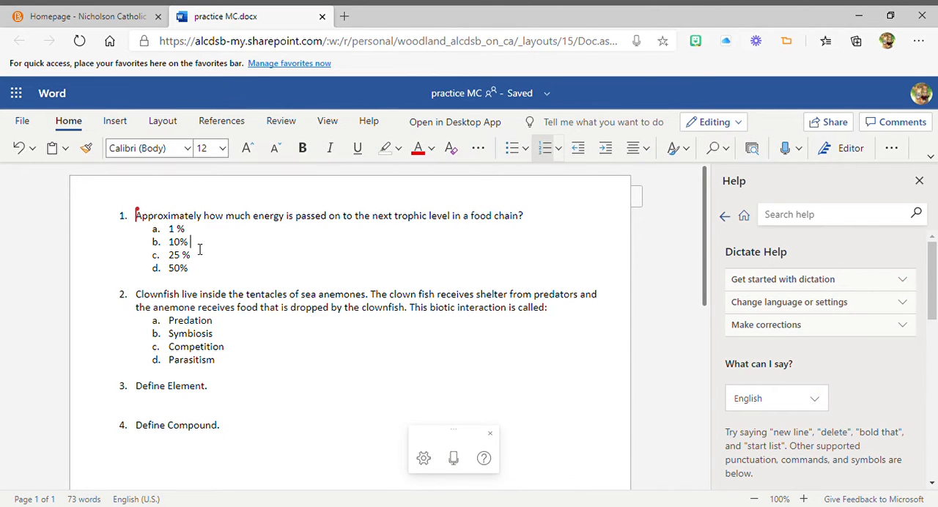
{"action": "left_click_drag", "start_coordinate": [192, 243], "coordinate": [167, 242]}
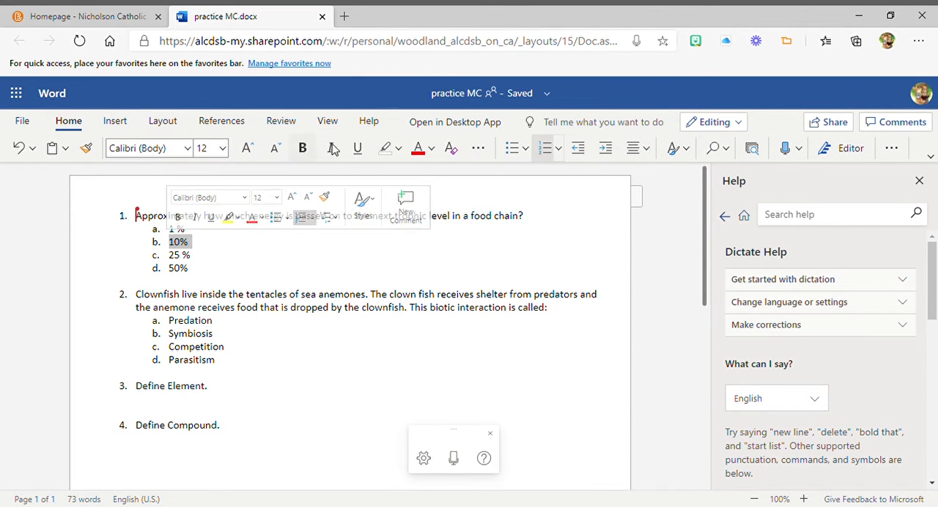
{"action": "left_click", "coordinate": [396, 148]}
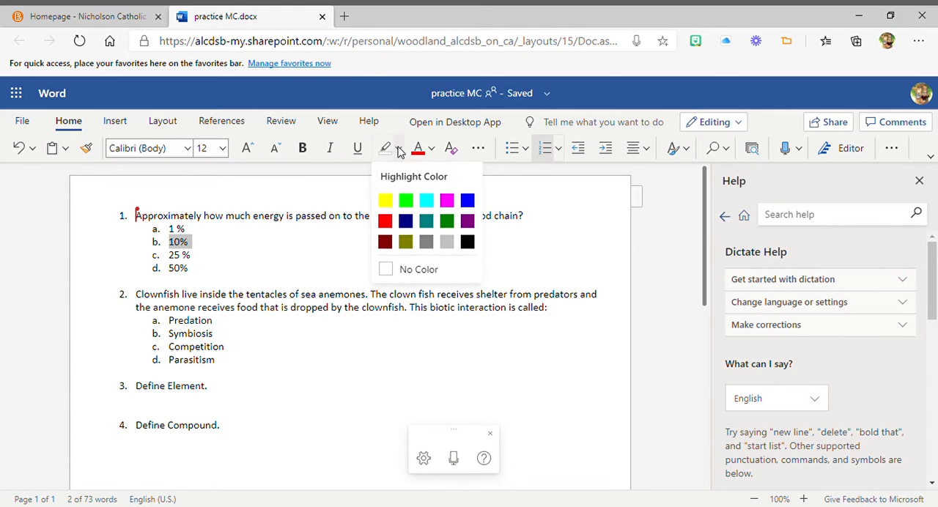
{"action": "left_click", "coordinate": [386, 200]}
Step: Have question 2 read aloud in Immersive Reader starting from "Clownfish", through its answer options, and return to the document
{"action": "left_click", "coordinate": [137, 311]}
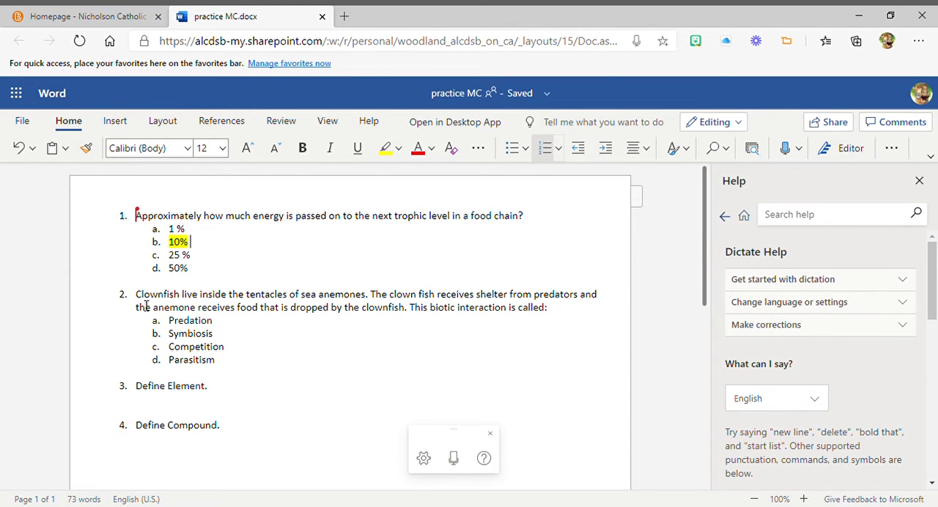
{"action": "left_click", "coordinate": [327, 121]}
{"action": "left_click", "coordinate": [141, 157]}
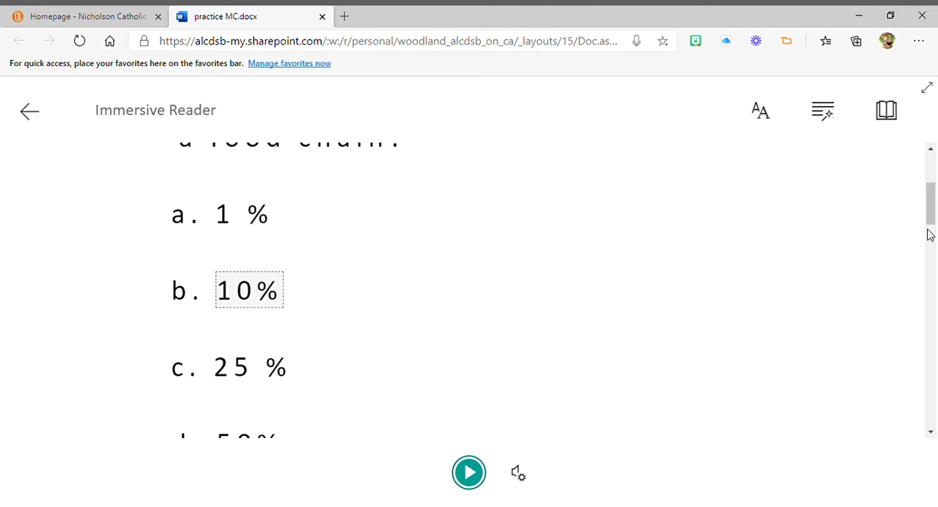
{"action": "left_click_drag", "start_coordinate": [929, 212], "coordinate": [931, 265]}
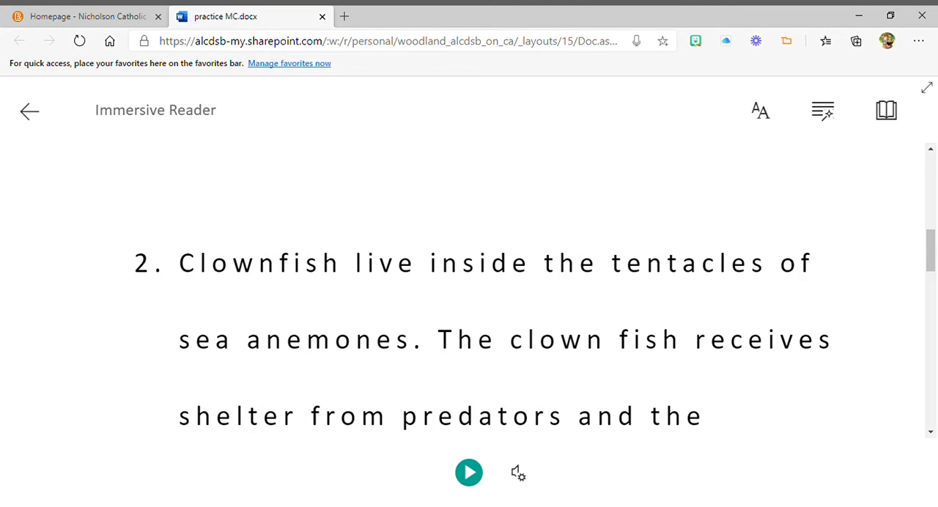
{"action": "left_click", "coordinate": [192, 270]}
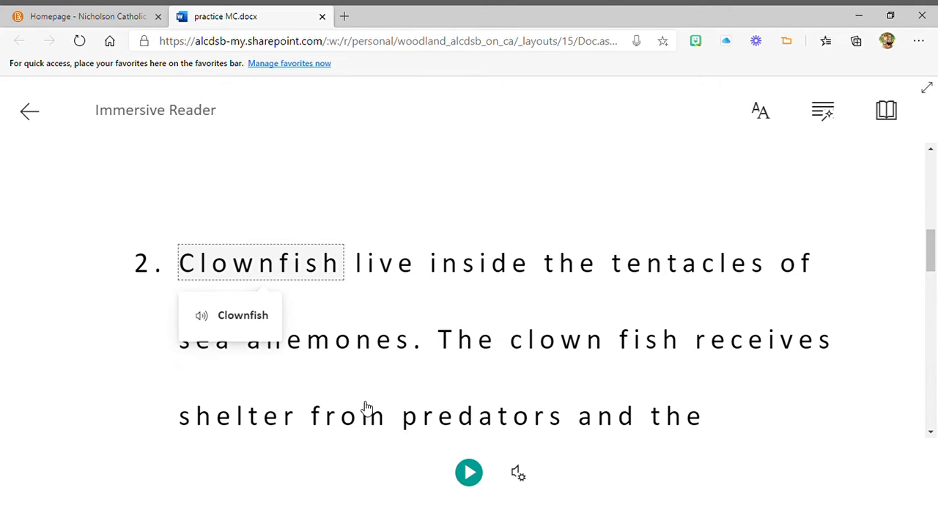
{"action": "left_click", "coordinate": [468, 472]}
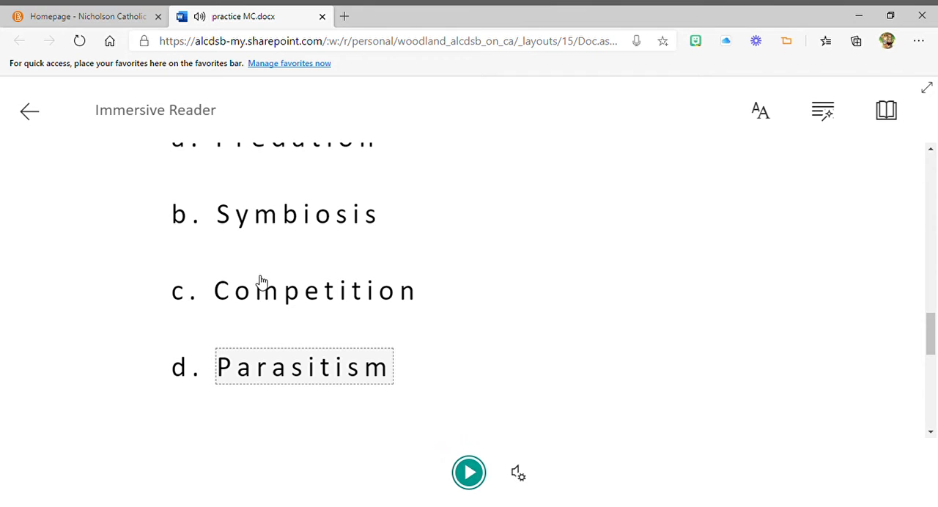
{"action": "left_click", "coordinate": [29, 113]}
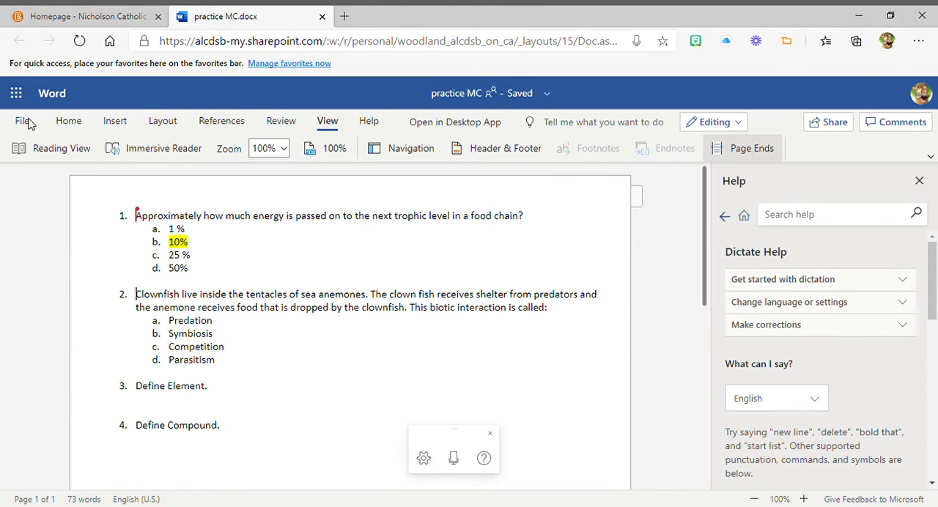
Step: Highlight answer b, "Symbiosis", of question 2 in yellow
{"action": "double_click", "coordinate": [211, 334]}
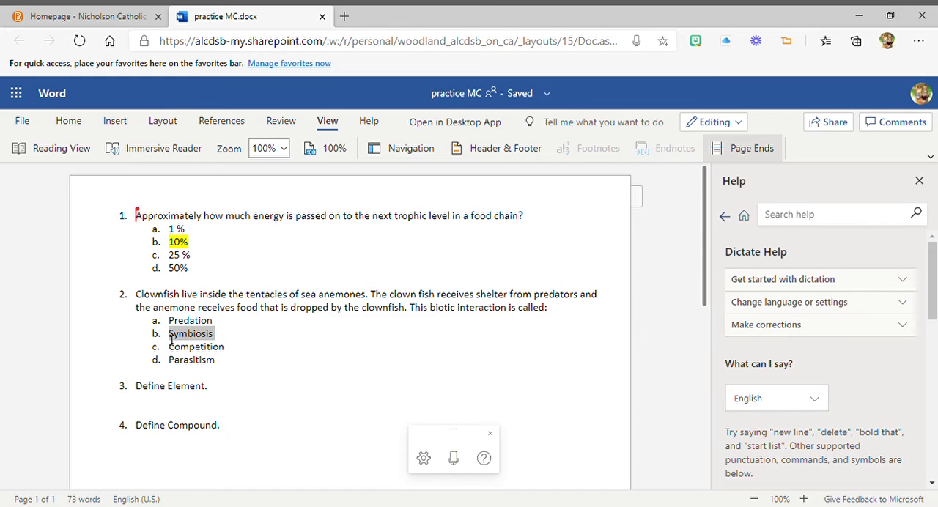
{"action": "left_click", "coordinate": [68, 121]}
{"action": "left_click", "coordinate": [386, 149]}
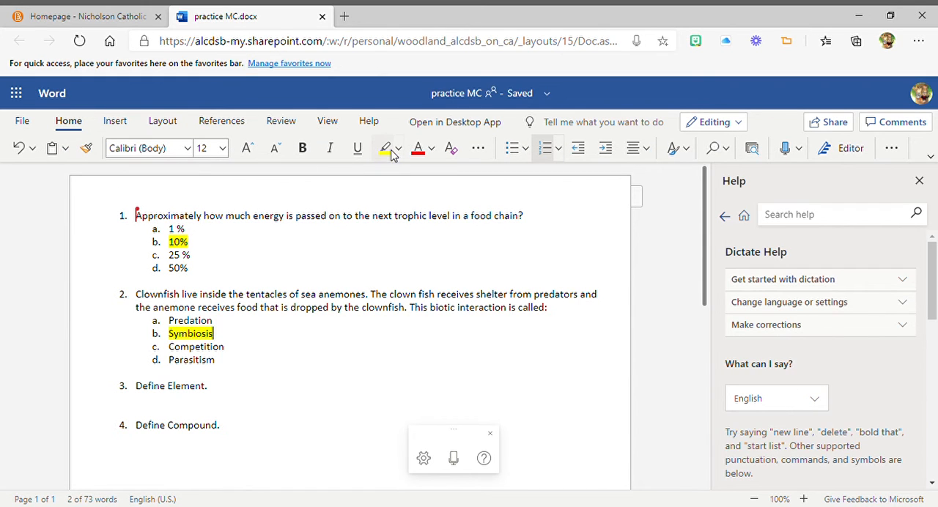
{"action": "left_click", "coordinate": [74, 418]}
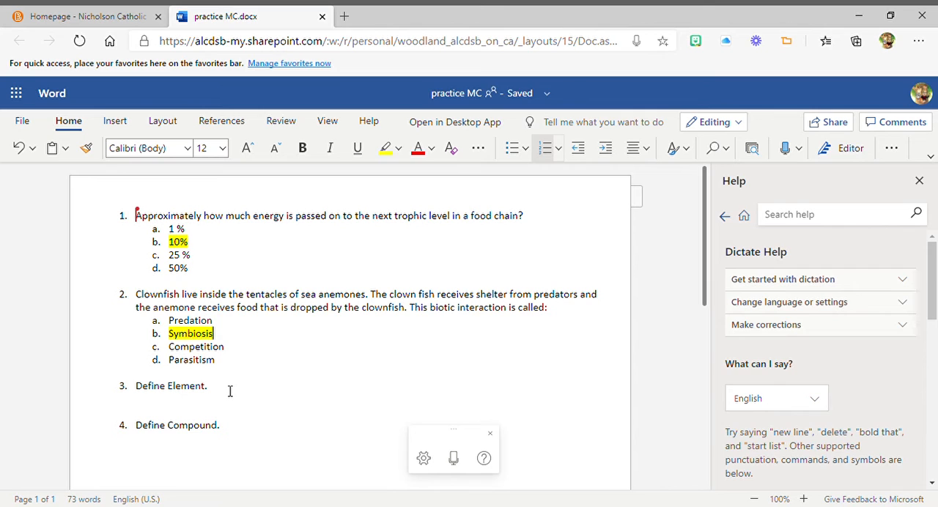
Step: Below "Define Element.", dictate that an element is found on the periodic table, is made of 1 type of Atom, and gold is an example
{"action": "left_click", "coordinate": [229, 391]}
{"action": "key", "text": "Return"}
{"action": "key", "text": "BackSpace"}
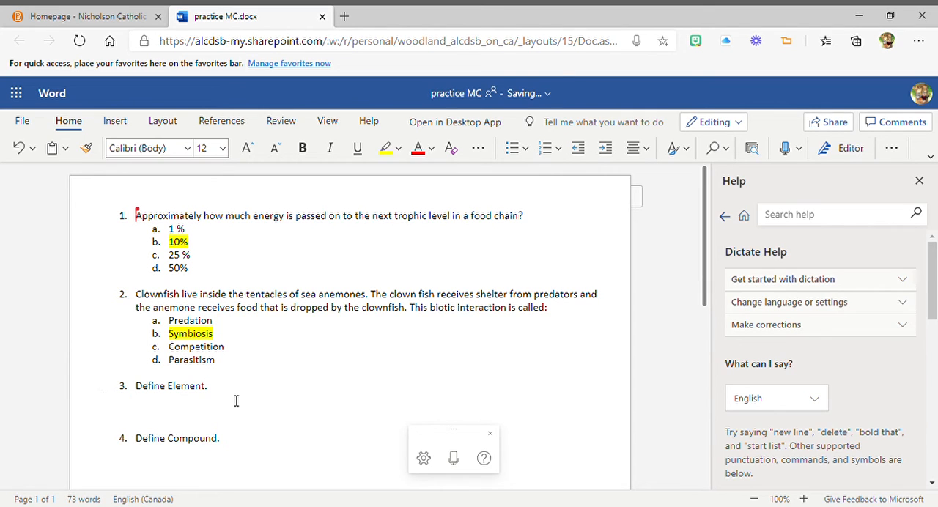
{"action": "key", "text": "Return"}
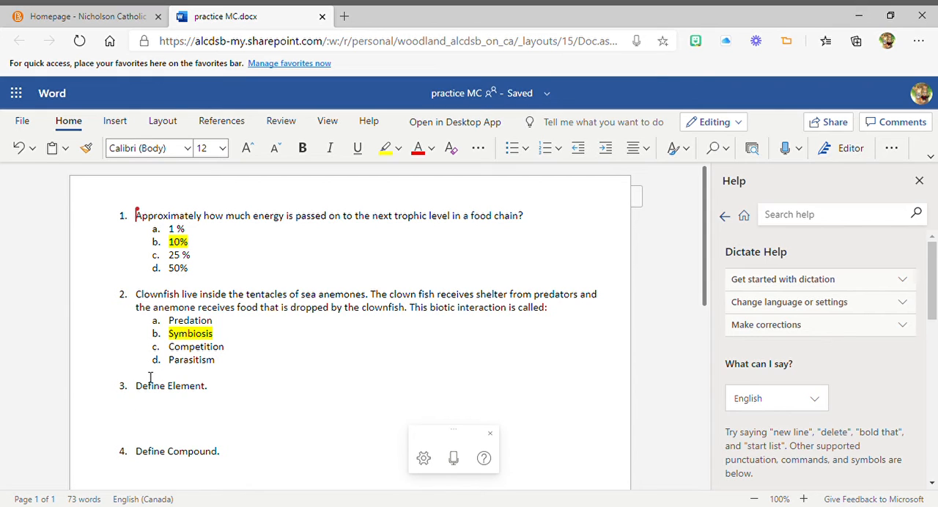
{"action": "left_click", "coordinate": [786, 149]}
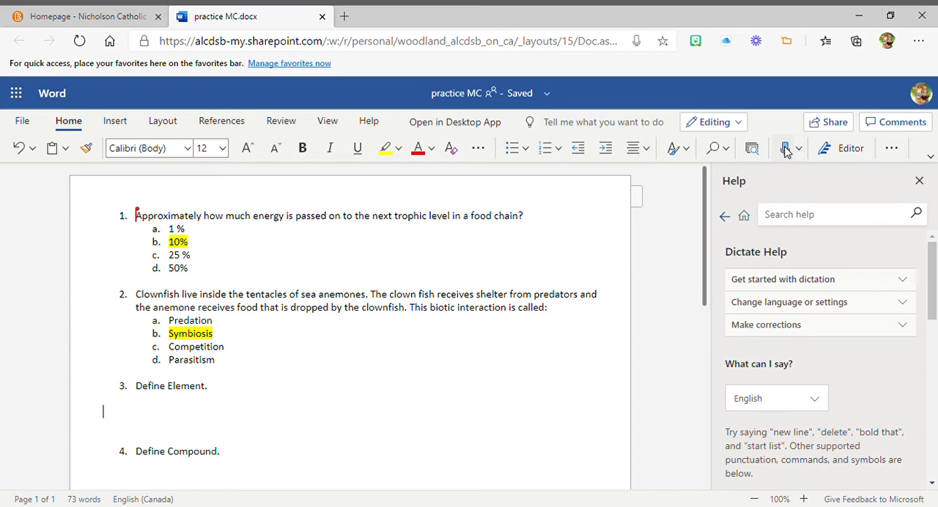
{"action": "left_click", "coordinate": [786, 150]}
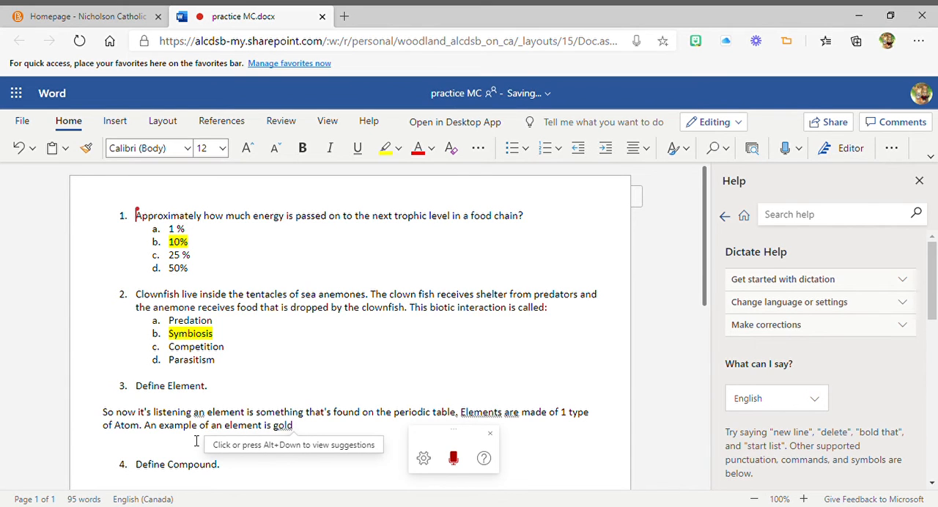
{"action": "left_click", "coordinate": [453, 466]}
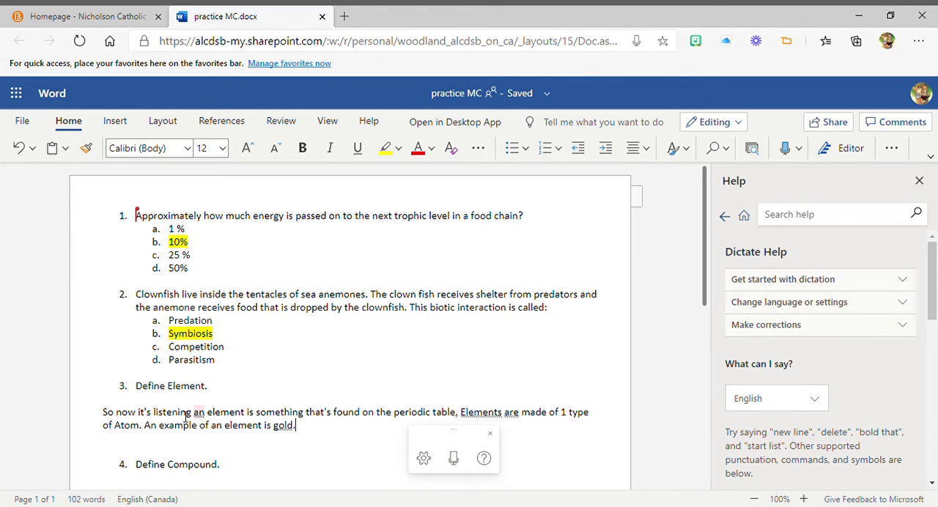
Step: Delete "So now it's listening" from the start of the element answer and capitalize its first word as "An"
{"action": "left_click_drag", "start_coordinate": [189, 414], "coordinate": [102, 416]}
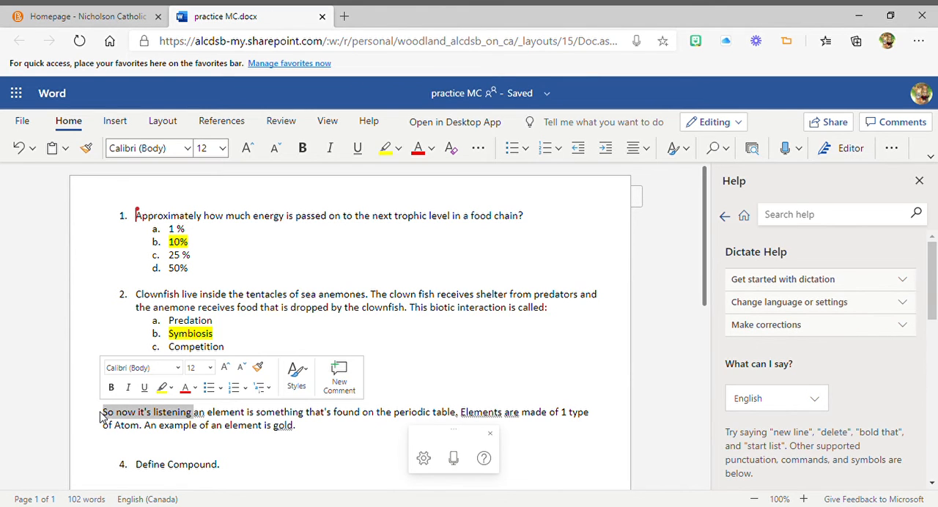
{"action": "key", "text": "BackSpace"}
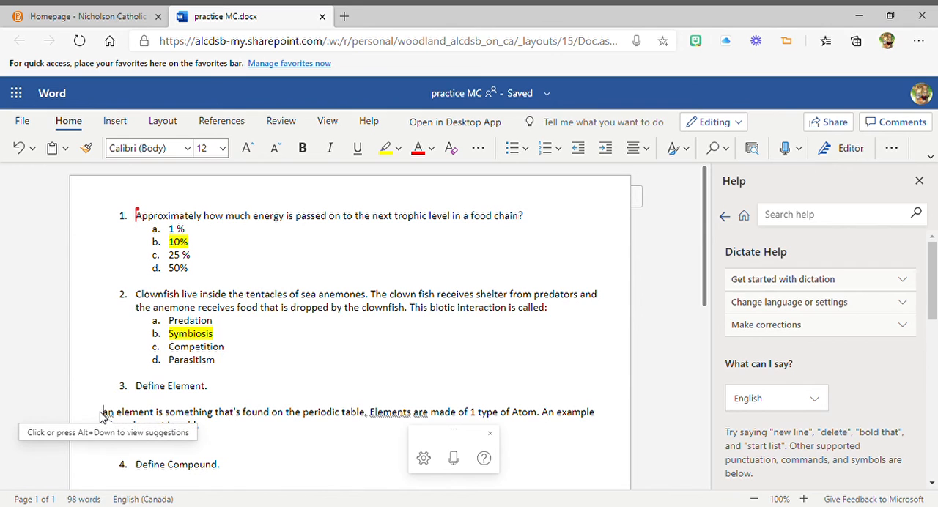
{"action": "key", "text": "Delete"}
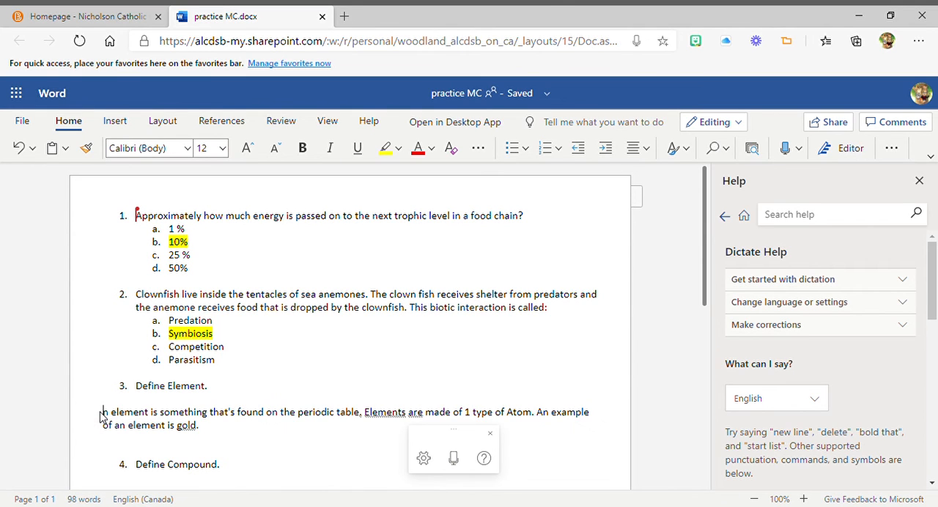
{"action": "type", "text": "A"}
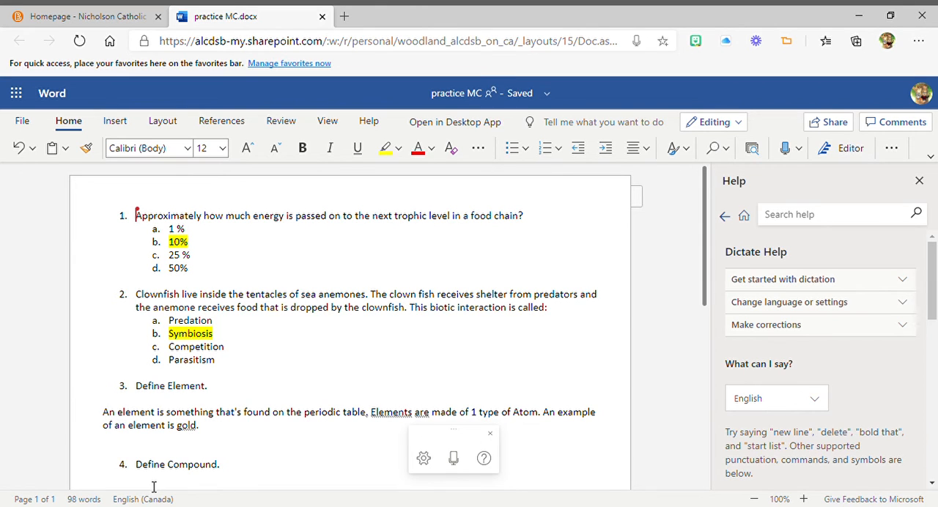
Step: Below question 4, dictate "A compound is made of two or more elements in a fixed ratio. An example of a compound is carbon dioxide."
{"action": "scroll", "coordinate": [109, 421], "scroll_direction": "down", "scroll_amount": 1}
{"action": "left_click", "coordinate": [106, 399]}
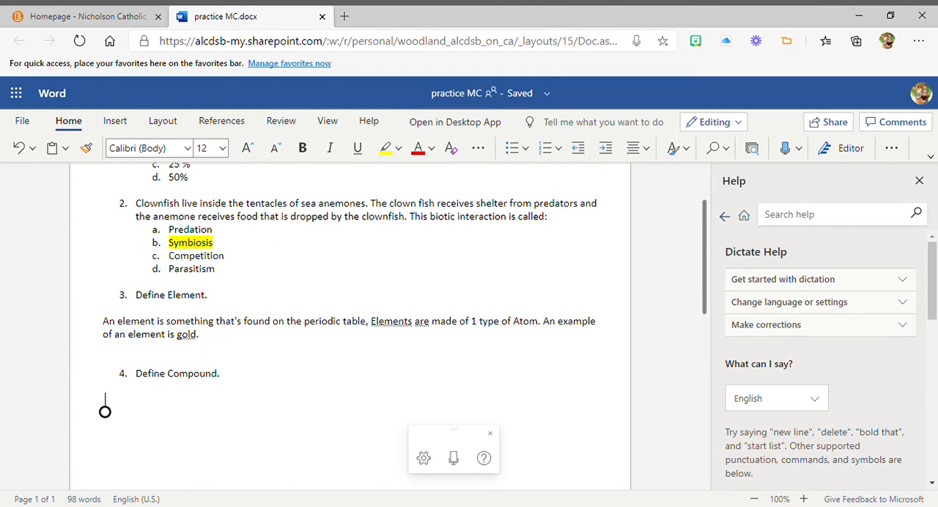
{"action": "scroll", "coordinate": [351, 326], "scroll_direction": "down", "scroll_amount": 2}
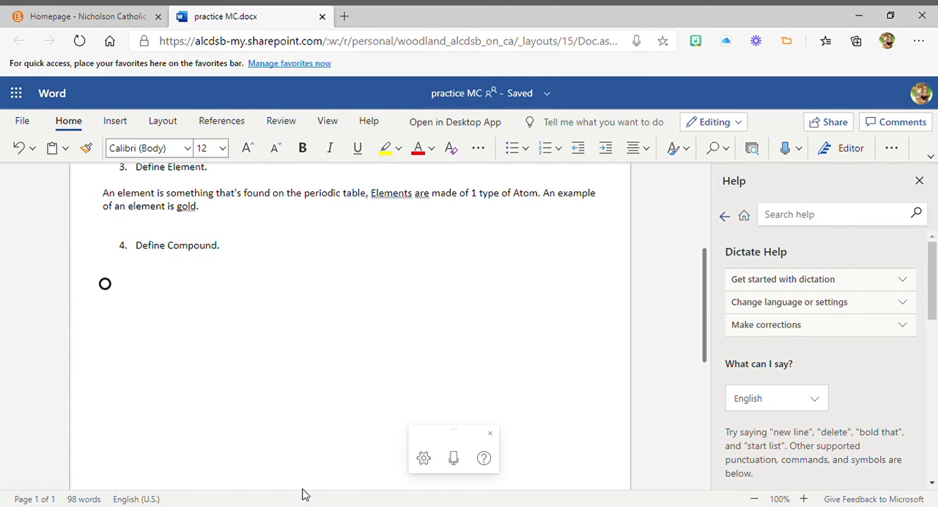
{"action": "left_click", "coordinate": [453, 458]}
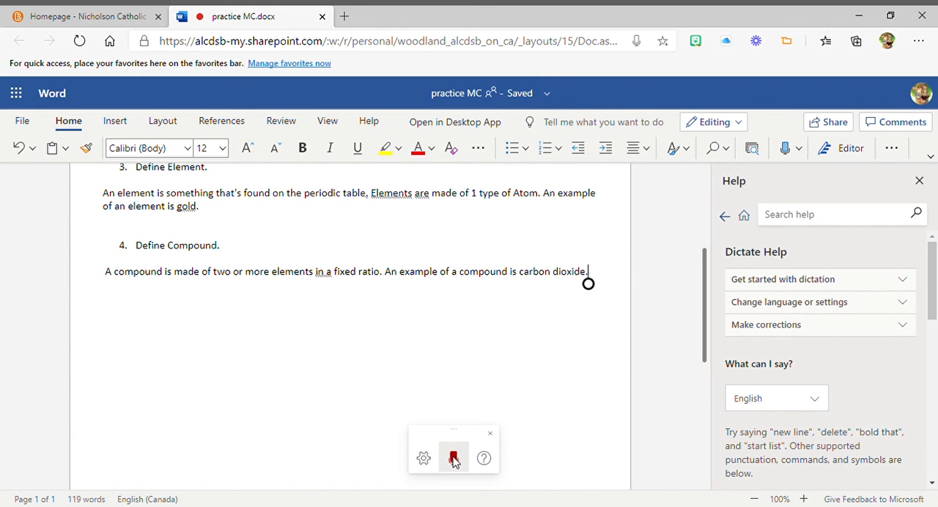
{"action": "left_click", "coordinate": [453, 458]}
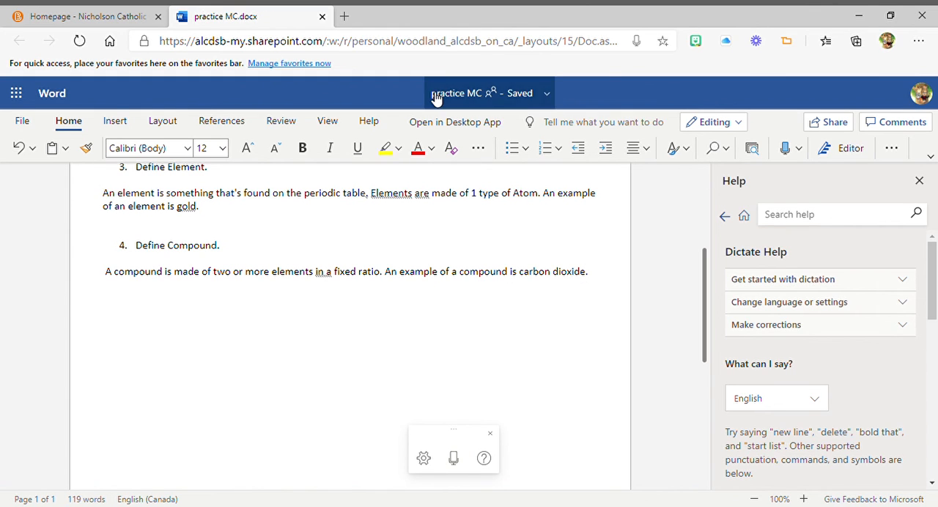
Step: Have the dictated answer to question 3 read aloud in Immersive Reader from "An" through "gold", and stop the playback
{"action": "left_click", "coordinate": [328, 122]}
{"action": "left_click", "coordinate": [144, 149]}
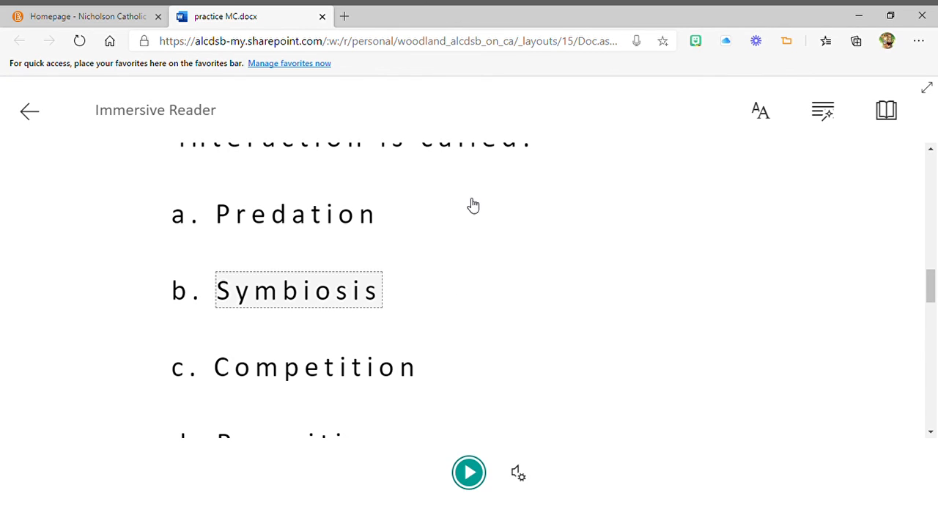
{"action": "left_click_drag", "start_coordinate": [929, 287], "coordinate": [935, 349]}
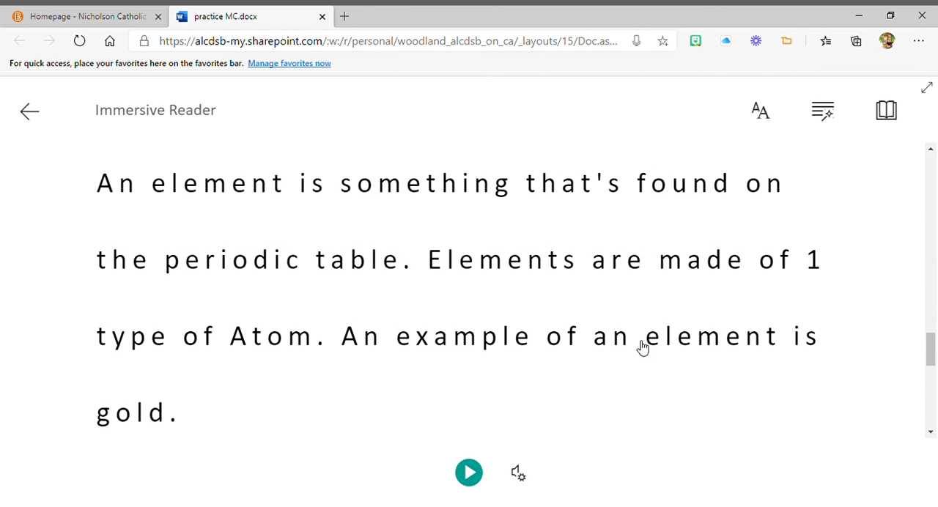
{"action": "left_click", "coordinate": [115, 194]}
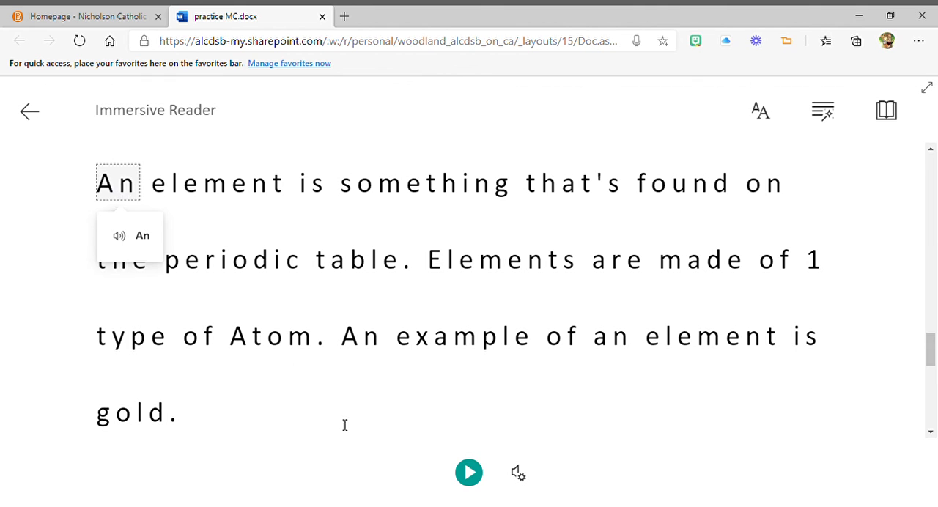
{"action": "left_click", "coordinate": [469, 475]}
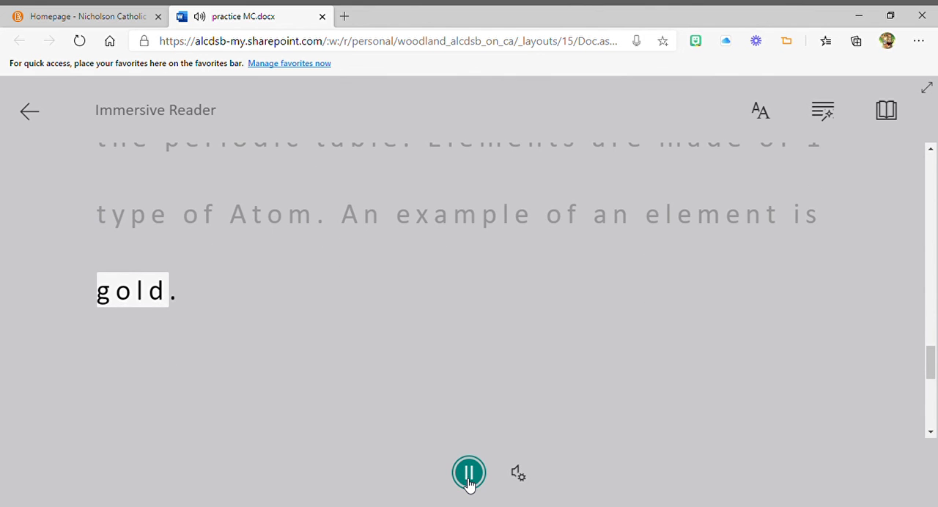
{"action": "left_click", "coordinate": [469, 473]}
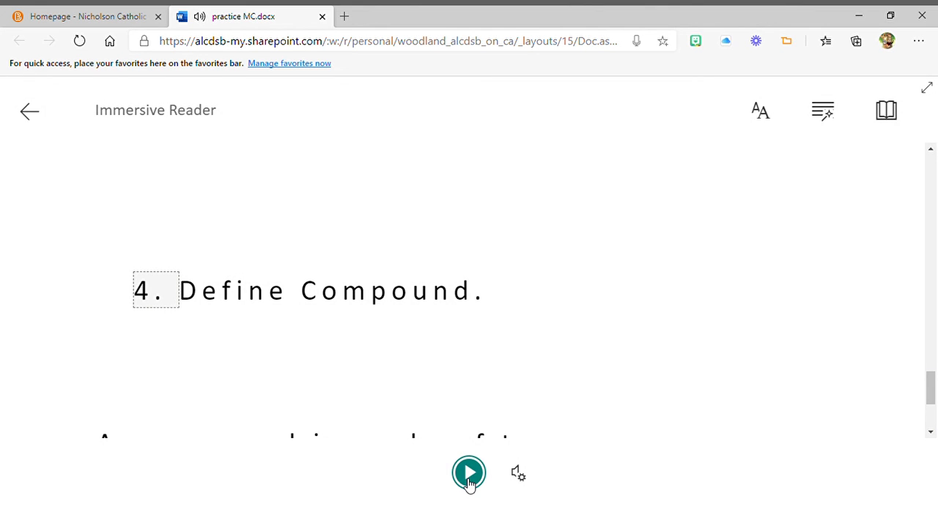